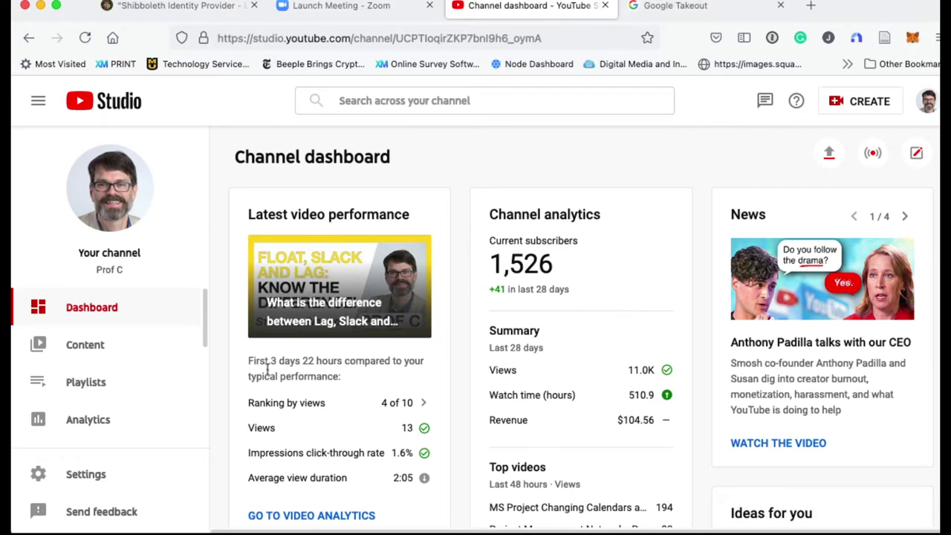
Step: Open the channel's content list and look through the uploaded videos
{"action": "left_click", "coordinate": [100, 342]}
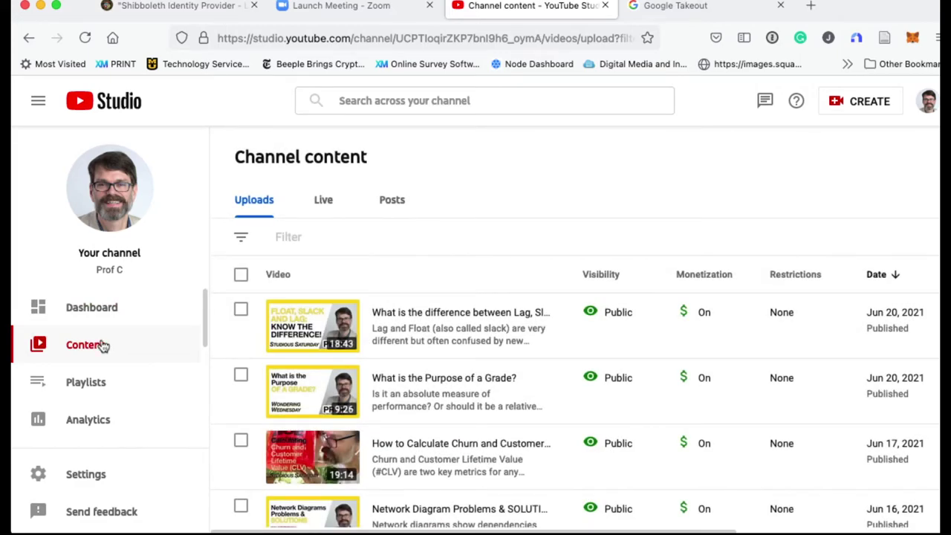
{"action": "scroll", "coordinate": [460, 377], "scroll_direction": "down", "scroll_amount": 15}
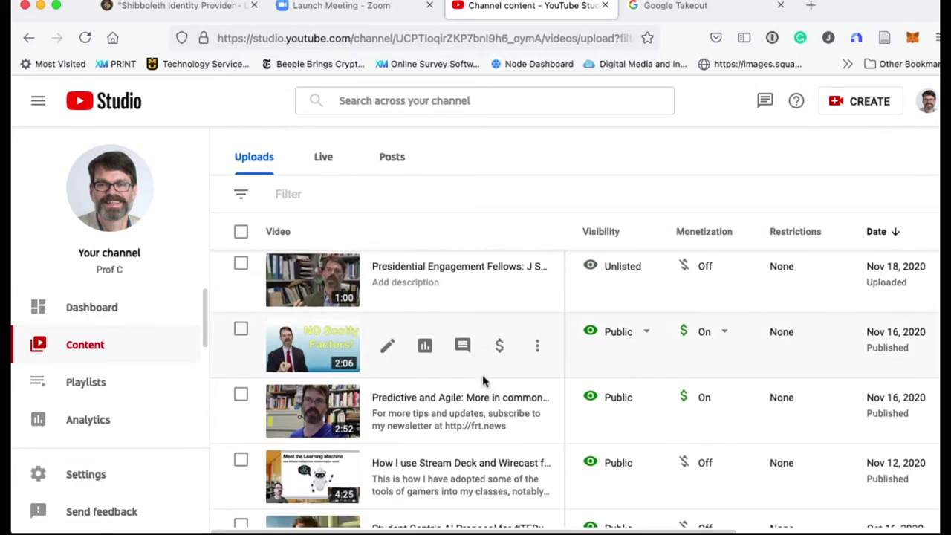
{"action": "scroll", "coordinate": [482, 379], "scroll_direction": "down", "scroll_amount": 10}
{"action": "scroll", "coordinate": [483, 380], "scroll_direction": "up", "scroll_amount": 20}
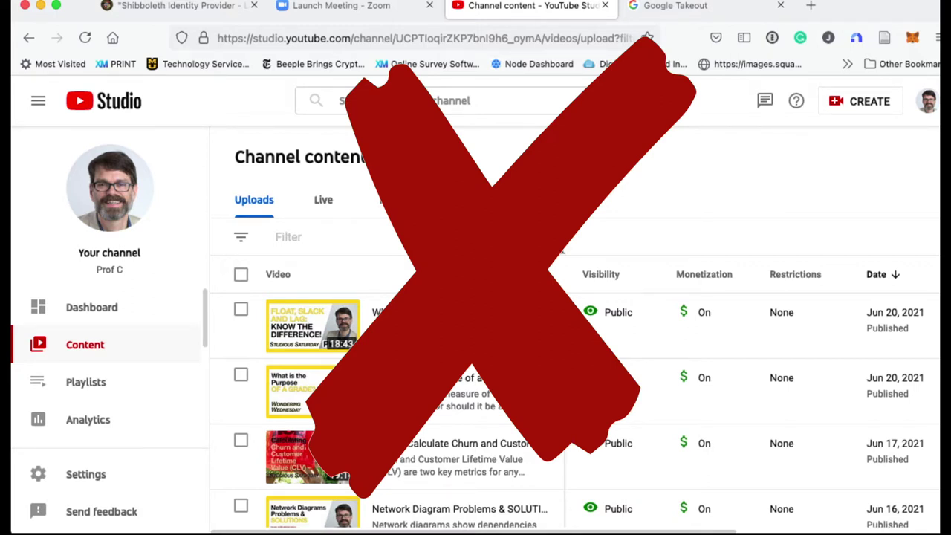
Step: Switch to Google Takeout and start a new export from the export management page
{"action": "left_click", "coordinate": [691, 14]}
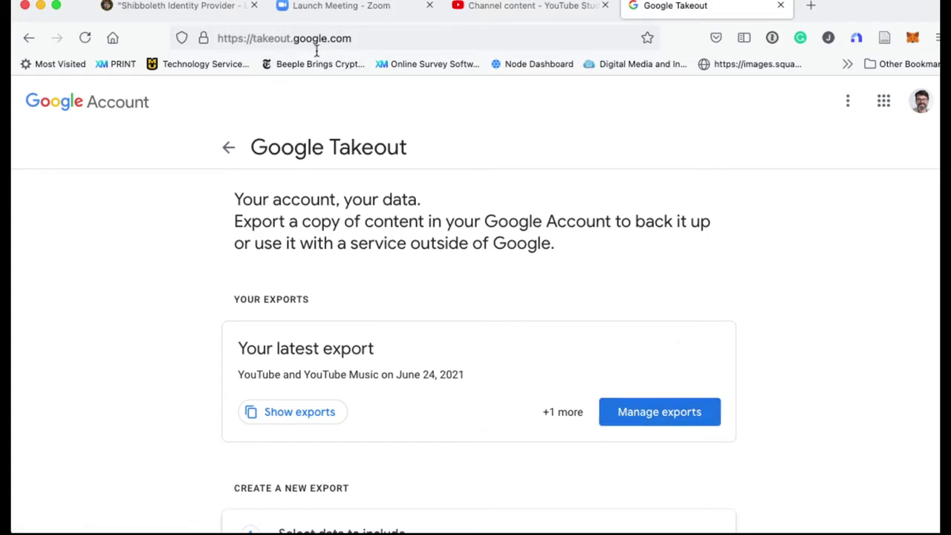
{"action": "left_click", "coordinate": [653, 413]}
{"action": "scroll", "coordinate": [601, 300], "scroll_direction": "down", "scroll_amount": 1}
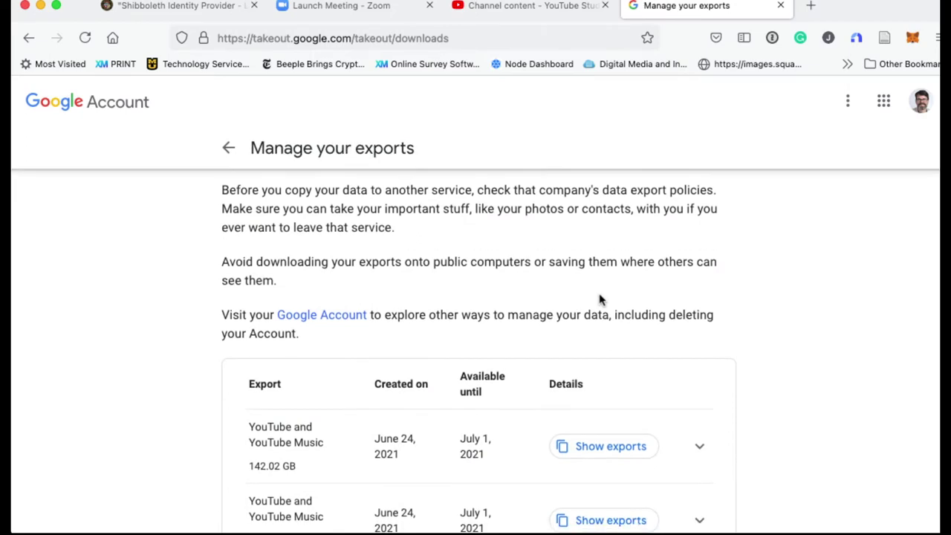
{"action": "scroll", "coordinate": [601, 299], "scroll_direction": "down", "scroll_amount": 3}
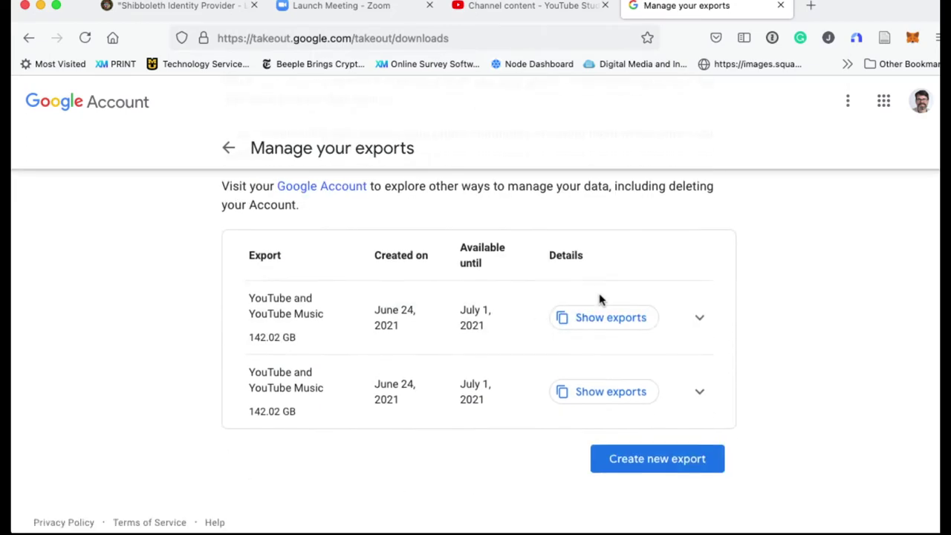
{"action": "left_click", "coordinate": [658, 476]}
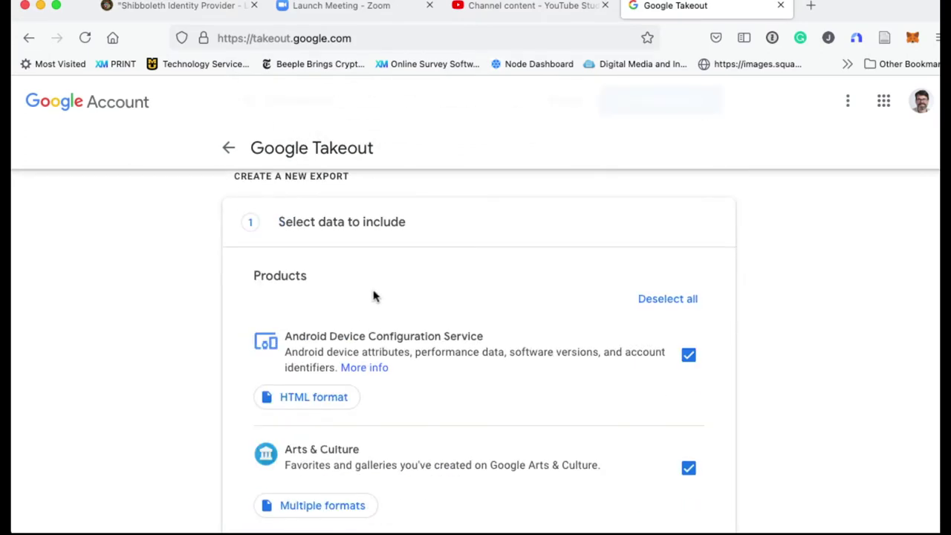
Step: Deselect all products, include only YouTube and YouTube Music in the export, and continue to the file options
{"action": "left_click", "coordinate": [675, 305]}
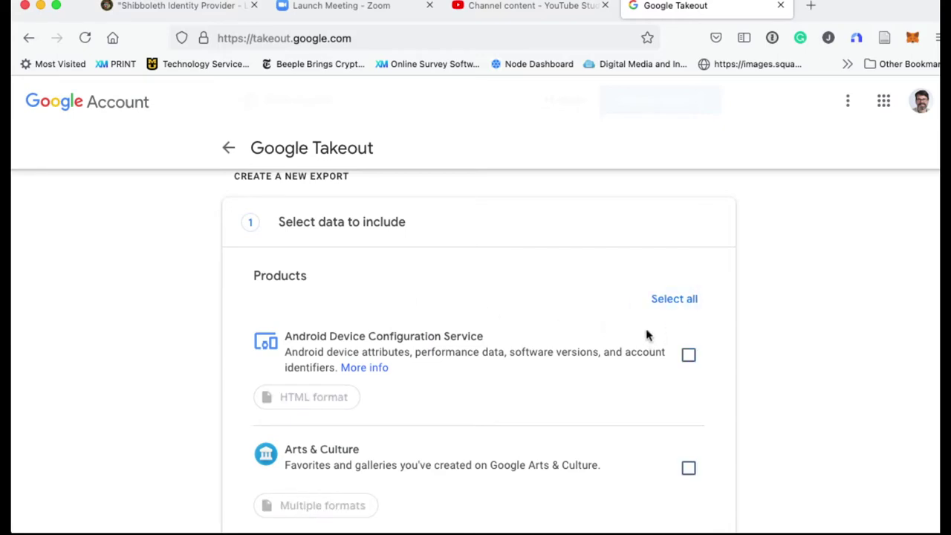
{"action": "scroll", "coordinate": [647, 335], "scroll_direction": "down", "scroll_amount": 20}
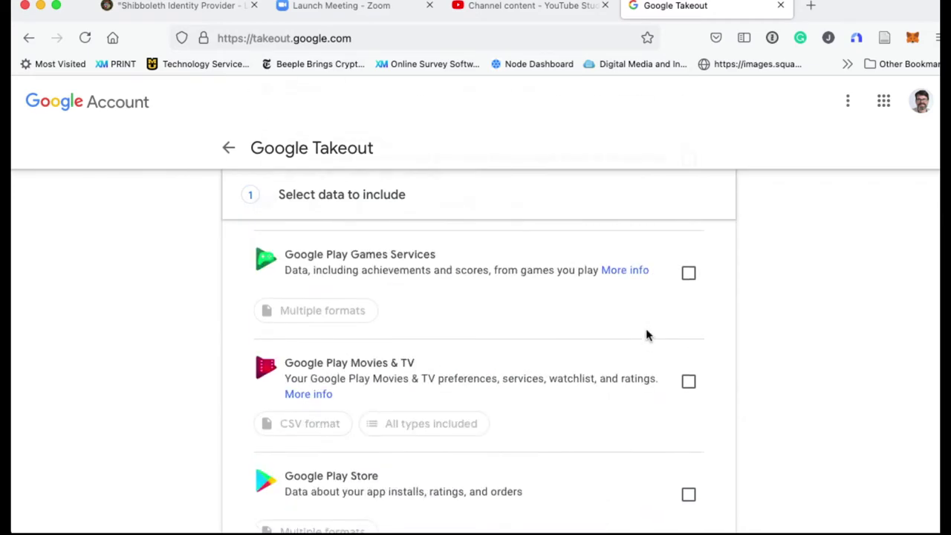
{"action": "scroll", "coordinate": [646, 335], "scroll_direction": "down", "scroll_amount": 20}
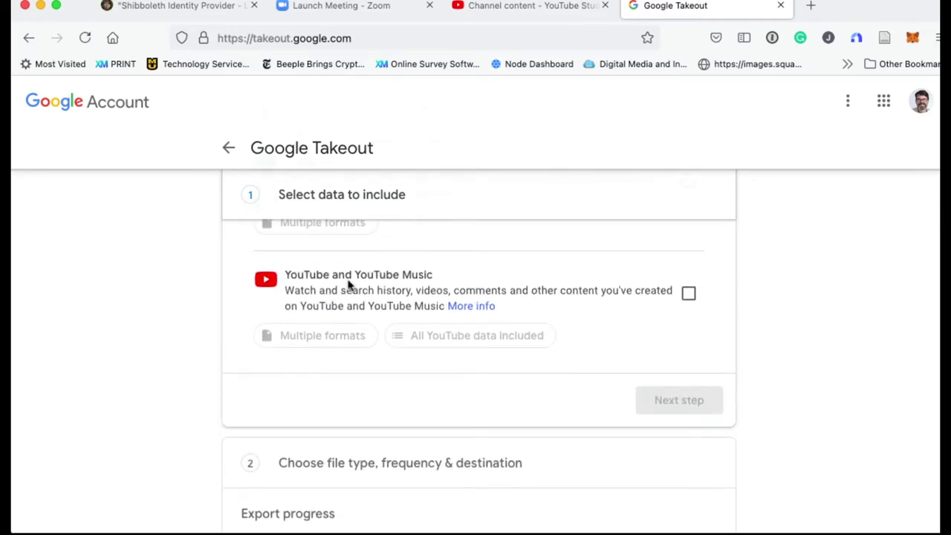
{"action": "left_click", "coordinate": [685, 297]}
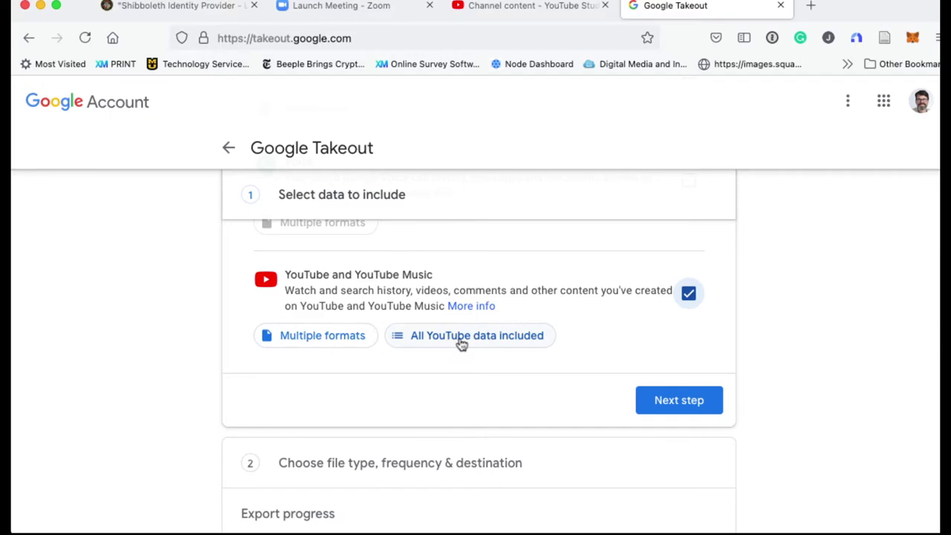
{"action": "left_click", "coordinate": [665, 405]}
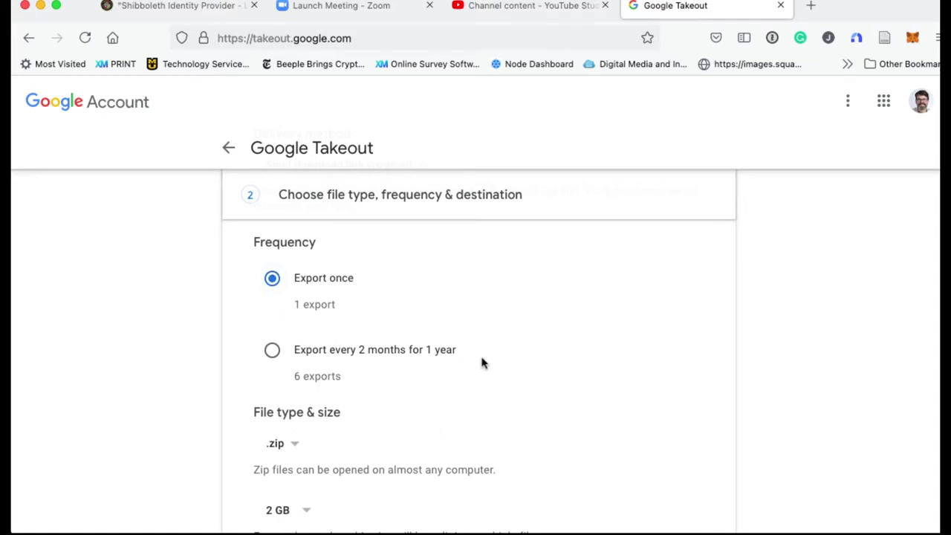
Step: Set the maximum size of the export's .zip files to 2 GB
{"action": "scroll", "coordinate": [481, 364], "scroll_direction": "down", "scroll_amount": 2}
{"action": "scroll", "coordinate": [481, 364], "scroll_direction": "down", "scroll_amount": 2}
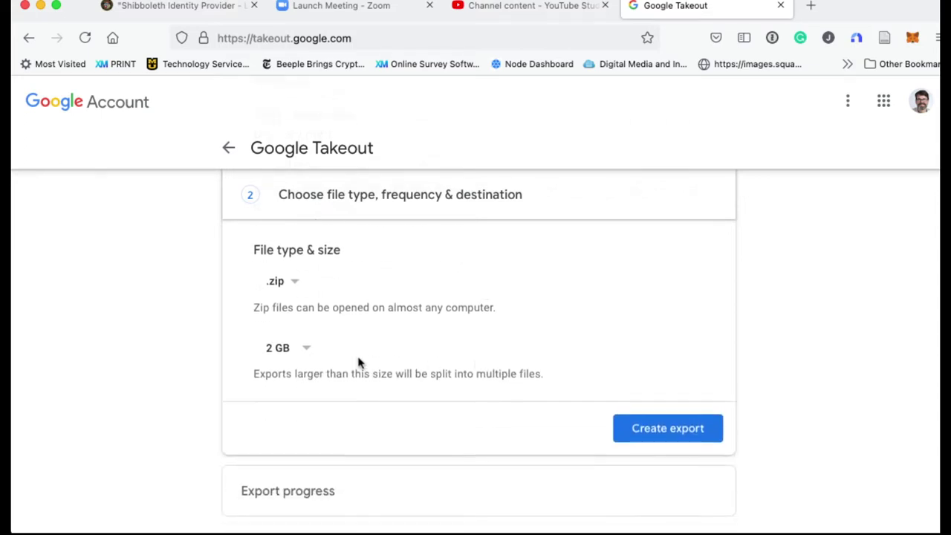
{"action": "left_click", "coordinate": [306, 355]}
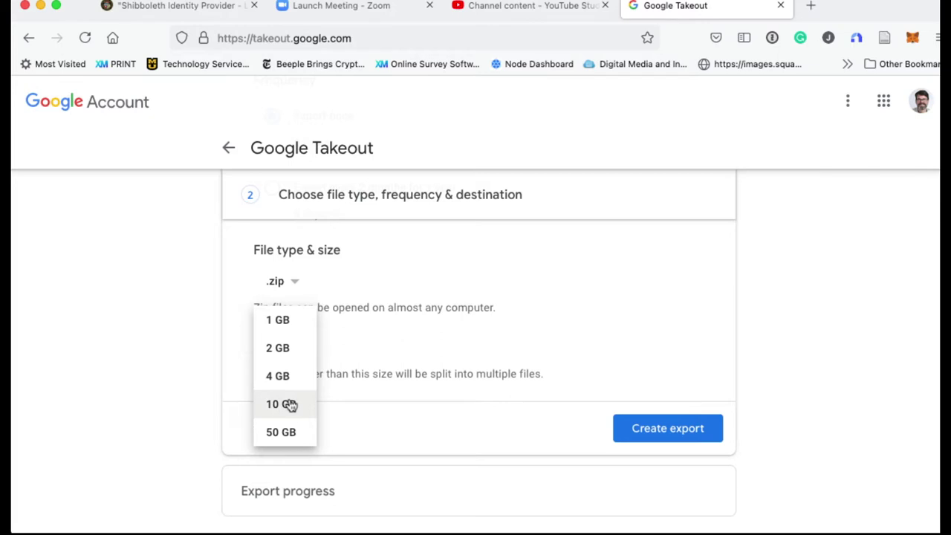
{"action": "key", "text": "Up"}
{"action": "key", "text": "Up"}
{"action": "key", "text": "Return"}
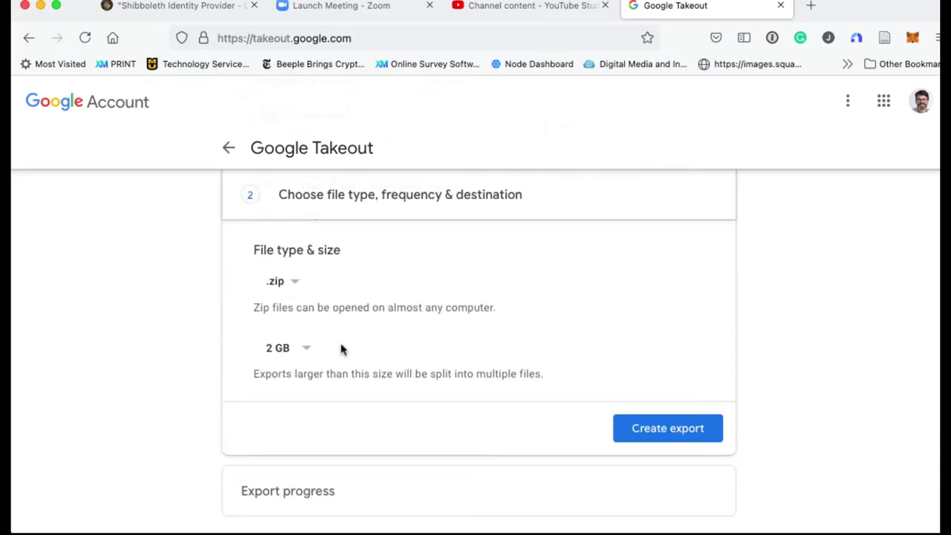
{"action": "scroll", "coordinate": [342, 350], "scroll_direction": "down", "scroll_amount": 1}
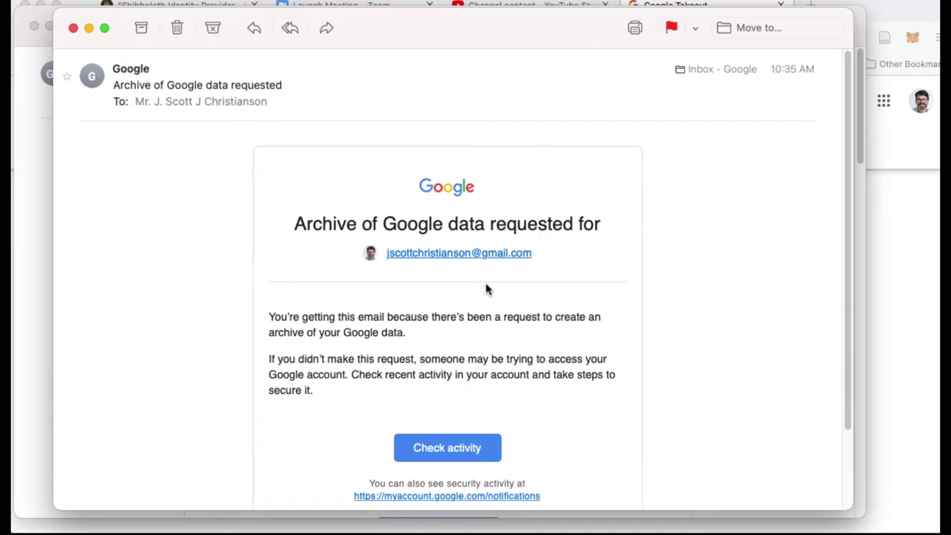
Step: Read the "Archive of Google data requested" email through to its end and close it
{"action": "scroll", "coordinate": [484, 293], "scroll_direction": "down", "scroll_amount": 1}
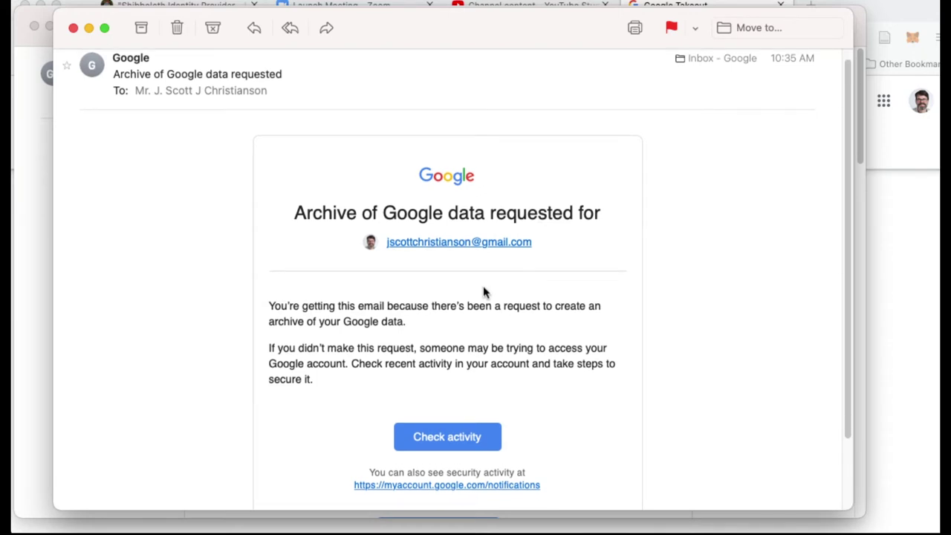
{"action": "scroll", "coordinate": [484, 292], "scroll_direction": "down", "scroll_amount": 3}
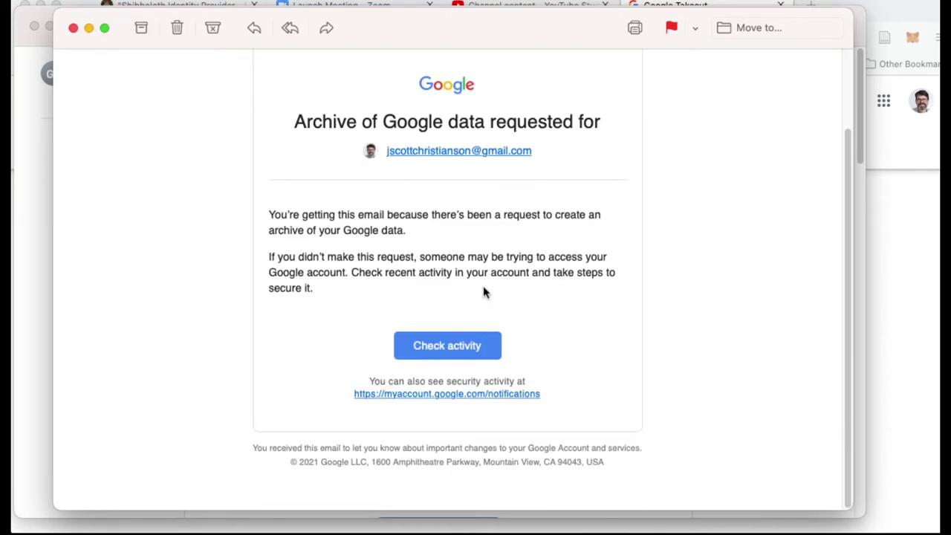
{"action": "scroll", "coordinate": [483, 292], "scroll_direction": "up", "scroll_amount": 3}
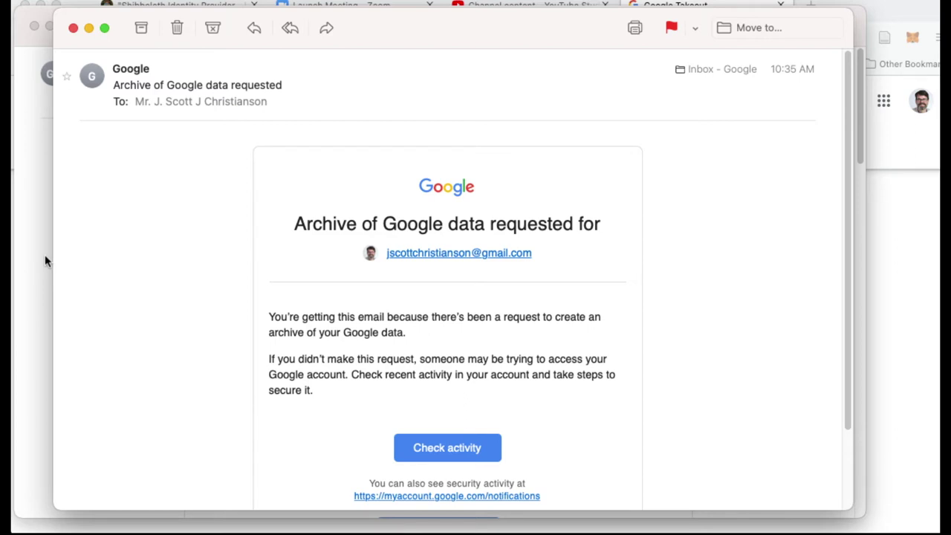
{"action": "key", "text": "super+w"}
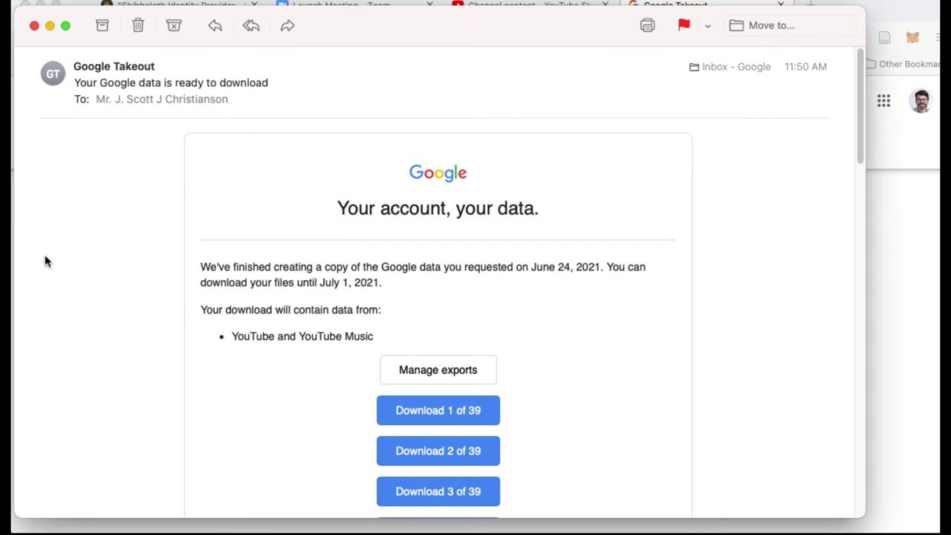
Step: Look through the "Your Google data is ready to download" email and its list of download parts
{"action": "scroll", "coordinate": [46, 261], "scroll_direction": "down", "scroll_amount": 1}
{"action": "scroll", "coordinate": [353, 296], "scroll_direction": "down", "scroll_amount": 5}
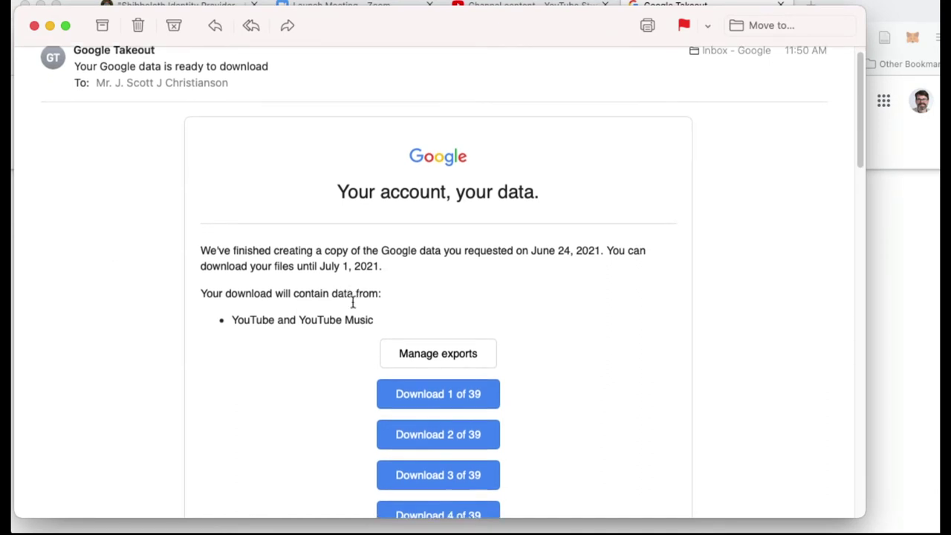
{"action": "scroll", "coordinate": [434, 253], "scroll_direction": "down", "scroll_amount": 20}
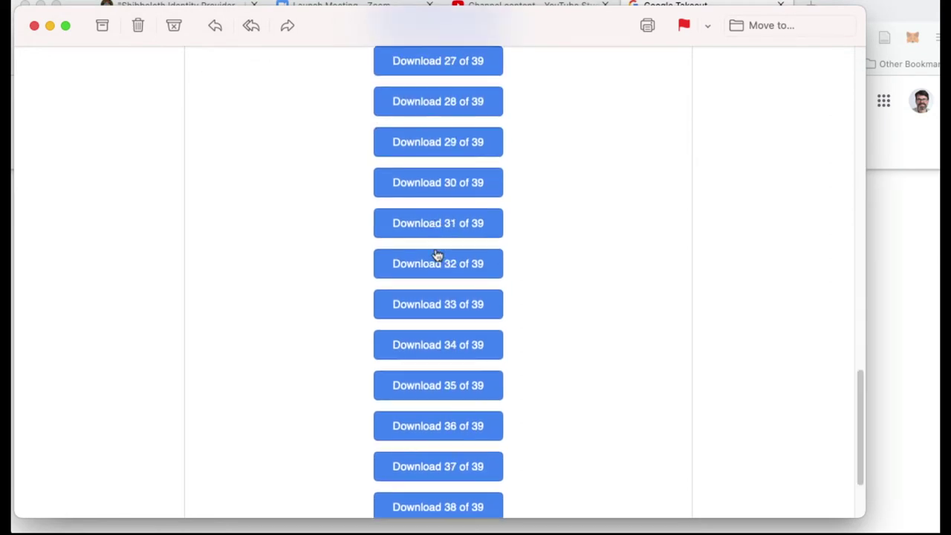
{"action": "scroll", "coordinate": [436, 253], "scroll_direction": "up", "scroll_amount": 20}
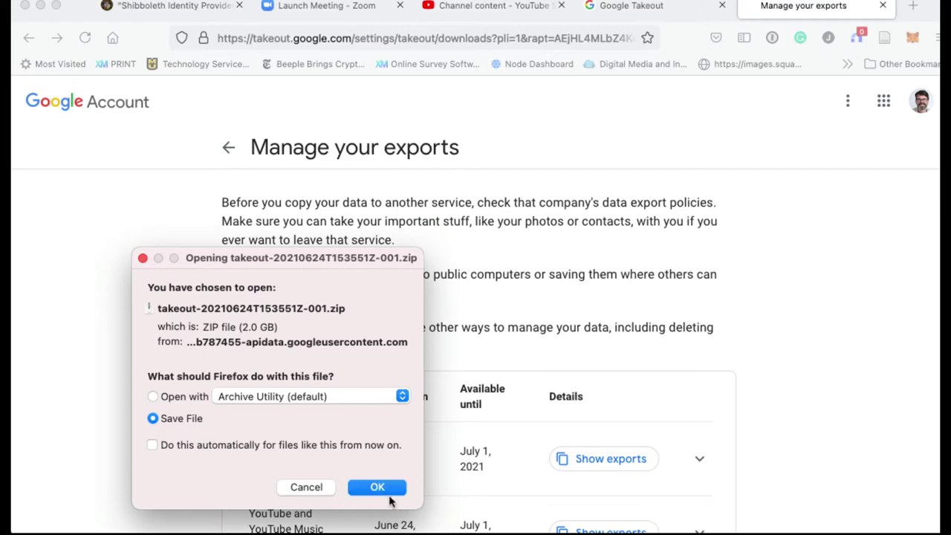
Step: Save the first export part, takeout-20210624T153551Z-001.zip, to the Temp folder
{"action": "left_click", "coordinate": [379, 487]}
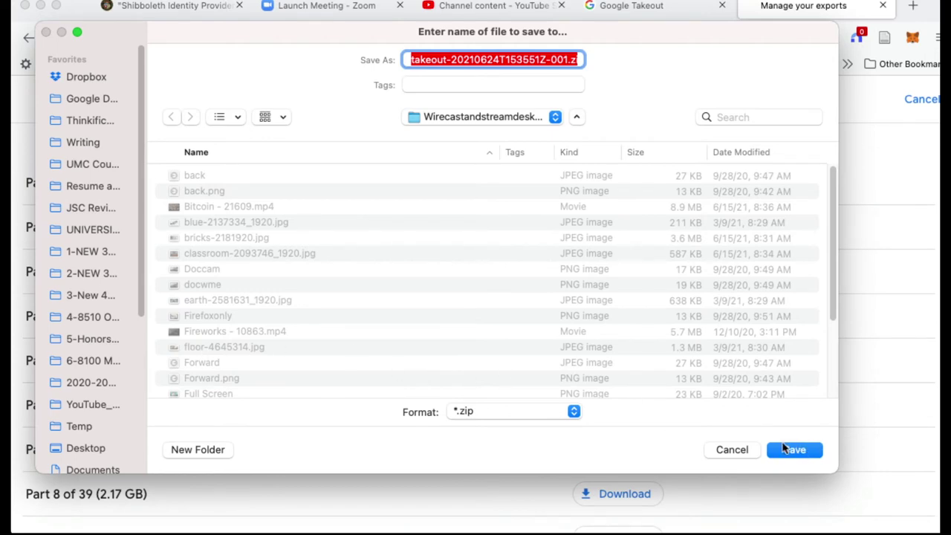
{"action": "left_click", "coordinate": [66, 426]}
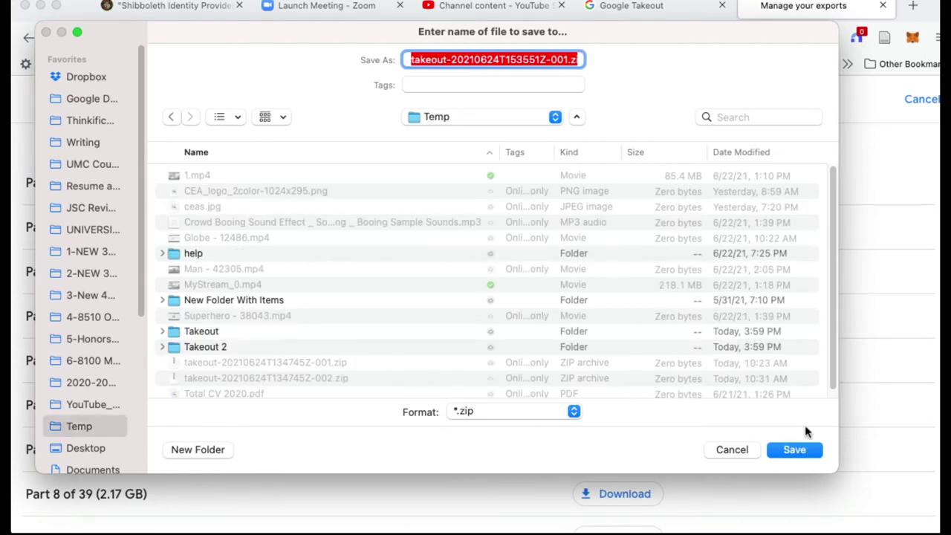
{"action": "left_click", "coordinate": [794, 449]}
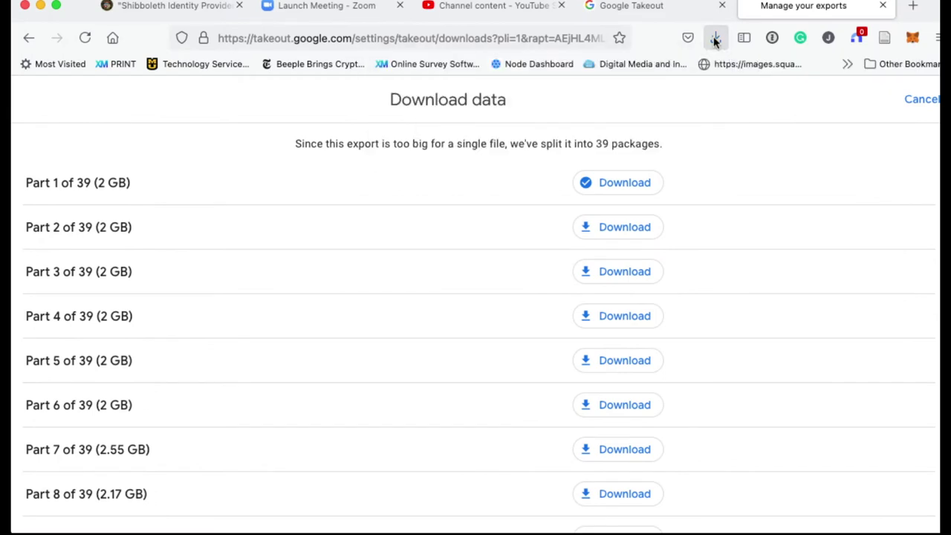
Step: Locate the downloaded takeout-20210624T153551Z-001.zip from the browser's downloads and extract it in the Temp folder
{"action": "left_click", "coordinate": [715, 39]}
{"action": "left_click", "coordinate": [708, 80]}
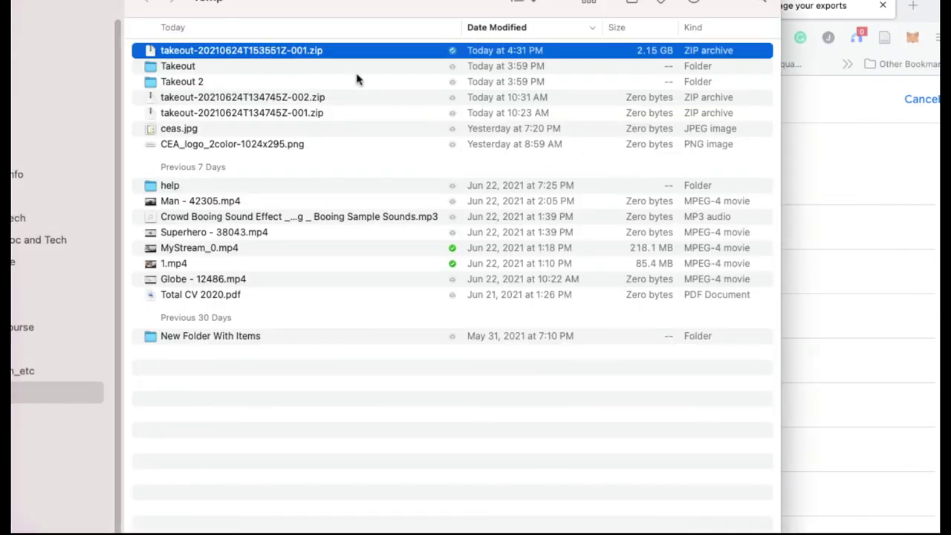
{"action": "key", "text": "super+o"}
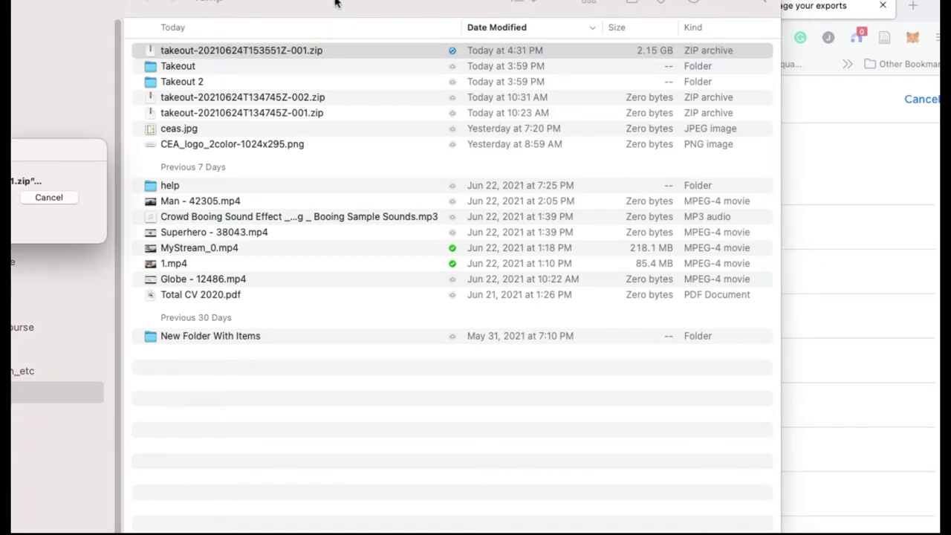
Step: Open the extracted Takeout 3 folder and expand YouTube and YouTube Music to show its video files
{"action": "left_click_drag", "start_coordinate": [334, 4], "coordinate": [437, 35]}
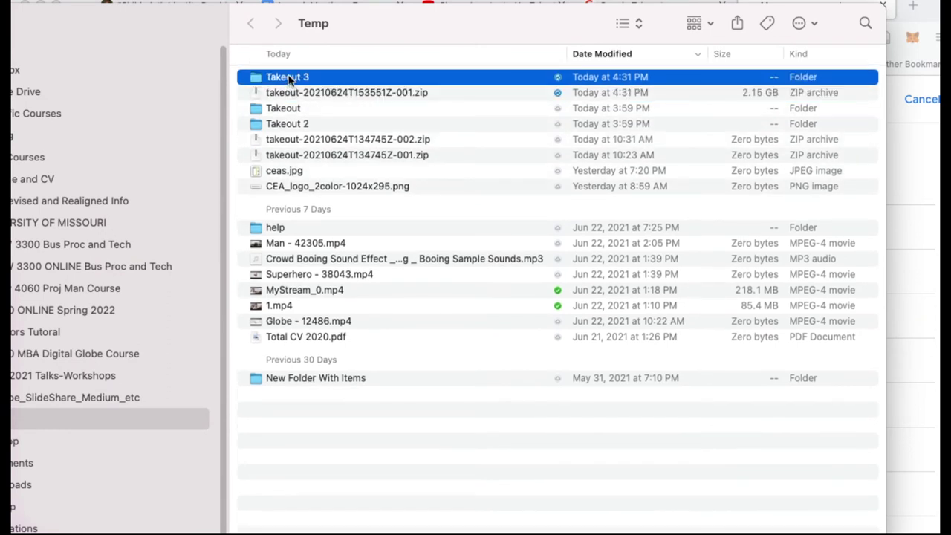
{"action": "double_click", "coordinate": [290, 79]}
{"action": "left_click", "coordinate": [244, 76]}
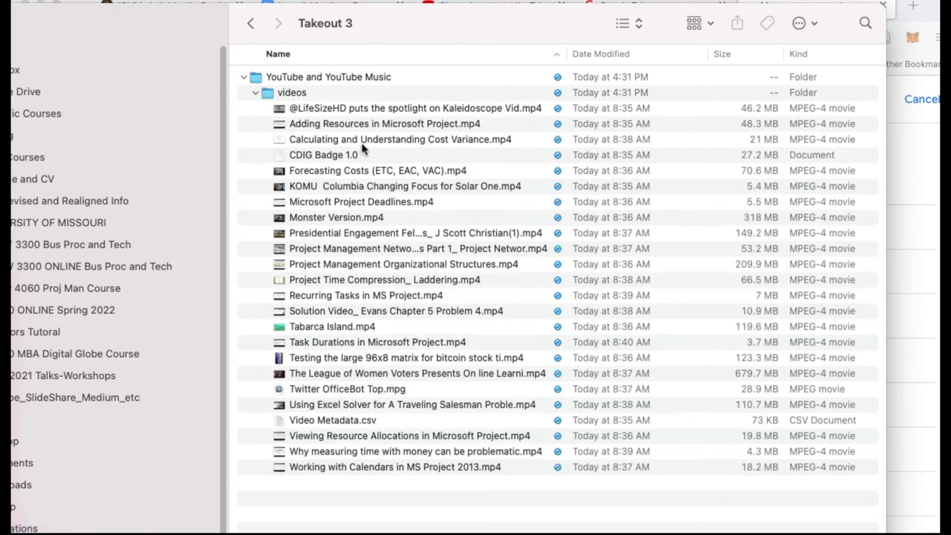
Step: Open Video Metadata.csv from the videos folder in Numbers and reposition its window to show more rows
{"action": "left_click", "coordinate": [309, 420]}
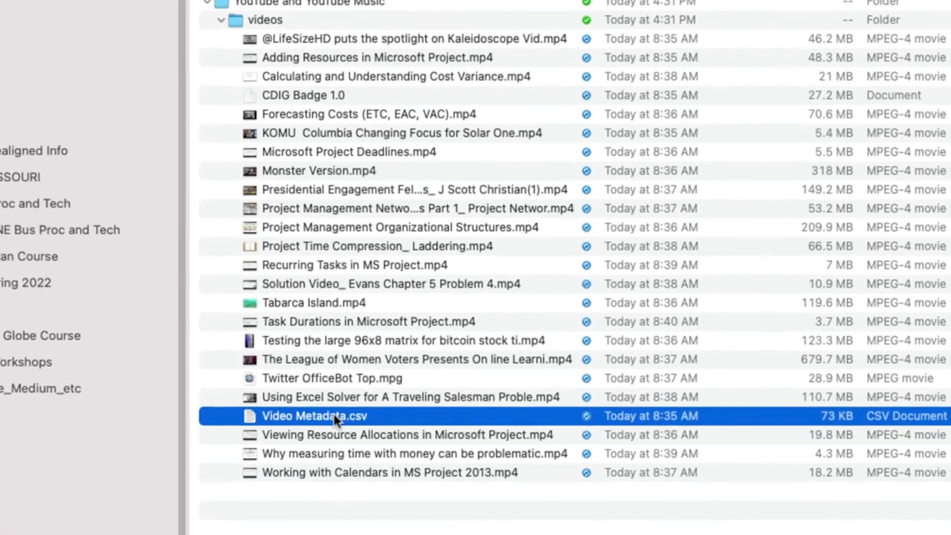
{"action": "right_click", "coordinate": [332, 419]}
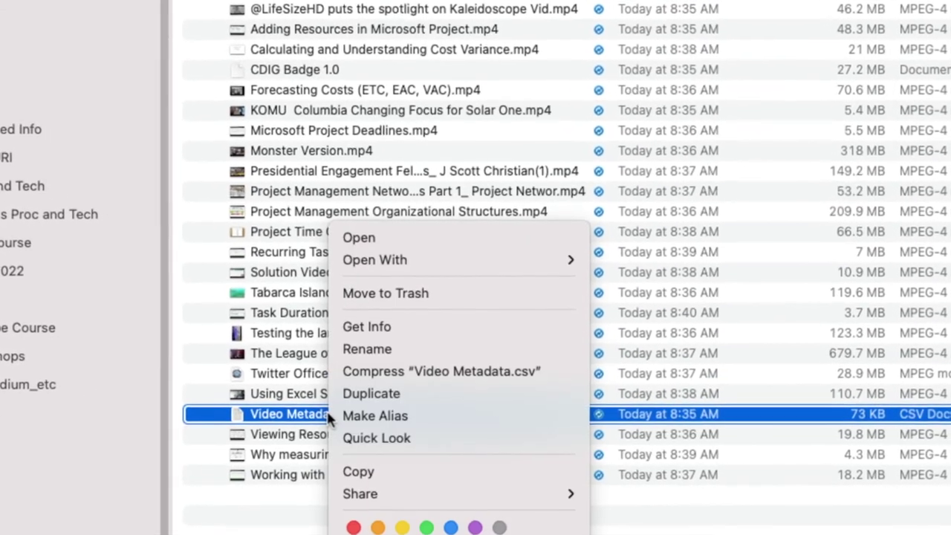
{"action": "mouse_move", "coordinate": [438, 272]}
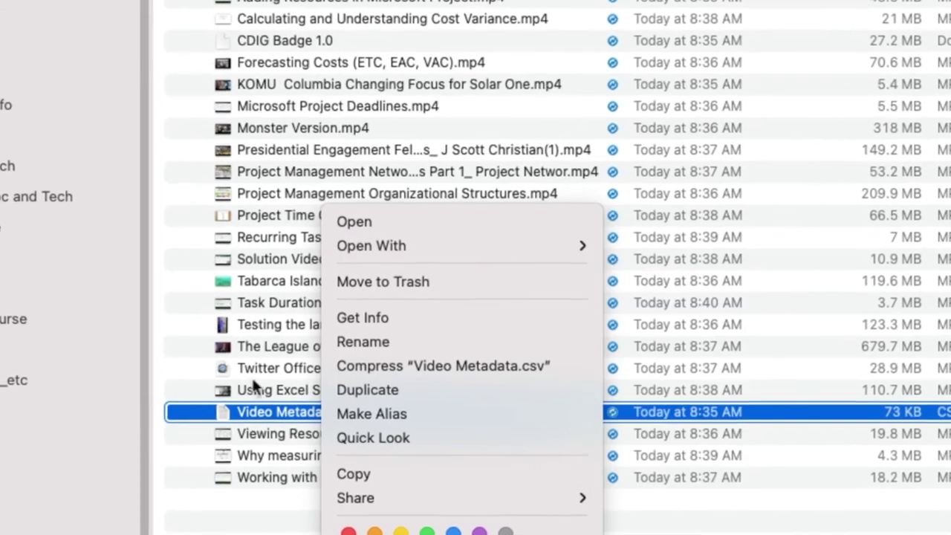
{"action": "left_click", "coordinate": [232, 411]}
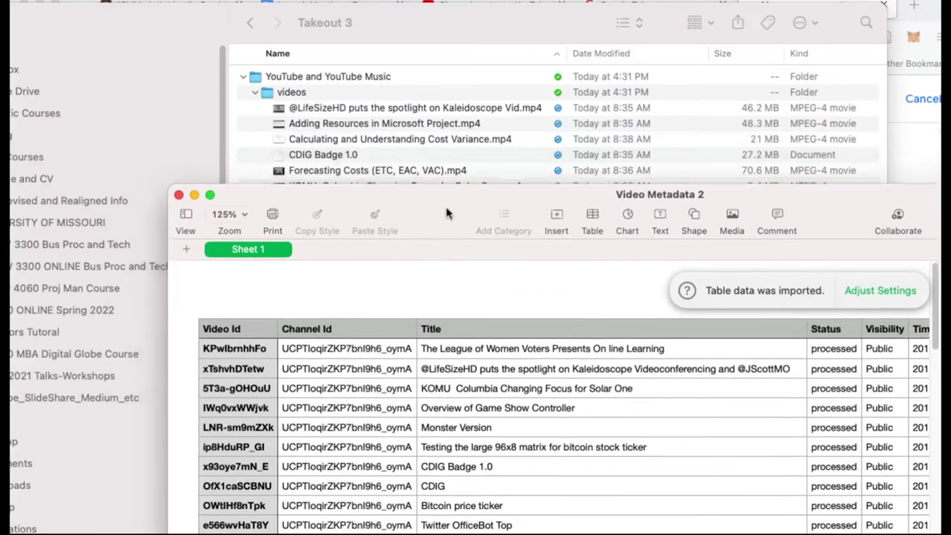
{"action": "left_click_drag", "start_coordinate": [446, 212], "coordinate": [445, 74]}
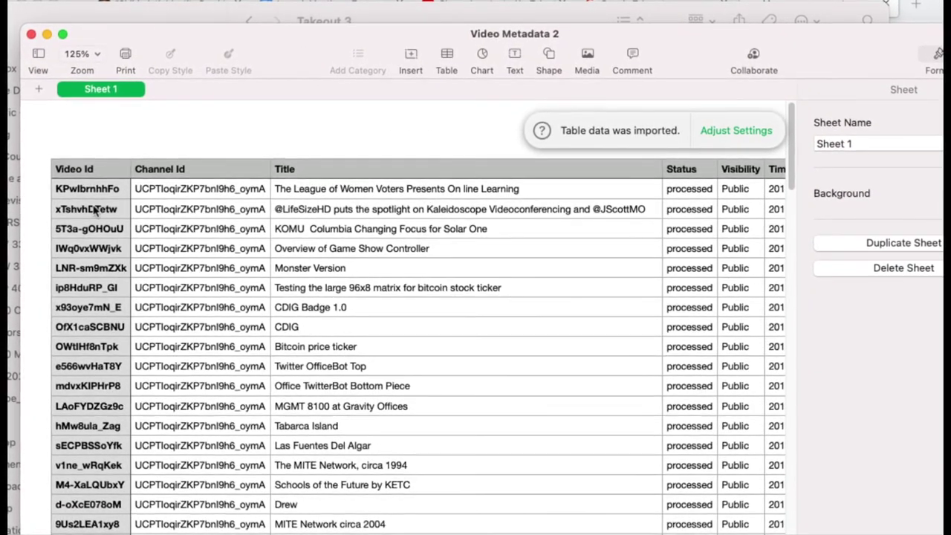
Step: Examine the Video Id, Channel Id and Title columns of the video metadata table, looking through its rows
{"action": "left_click", "coordinate": [84, 189]}
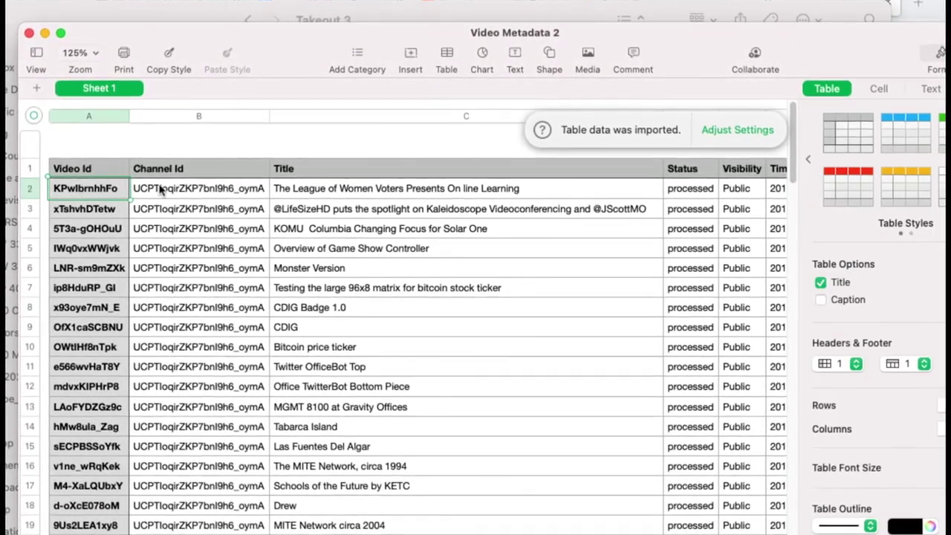
{"action": "left_click", "coordinate": [167, 189]}
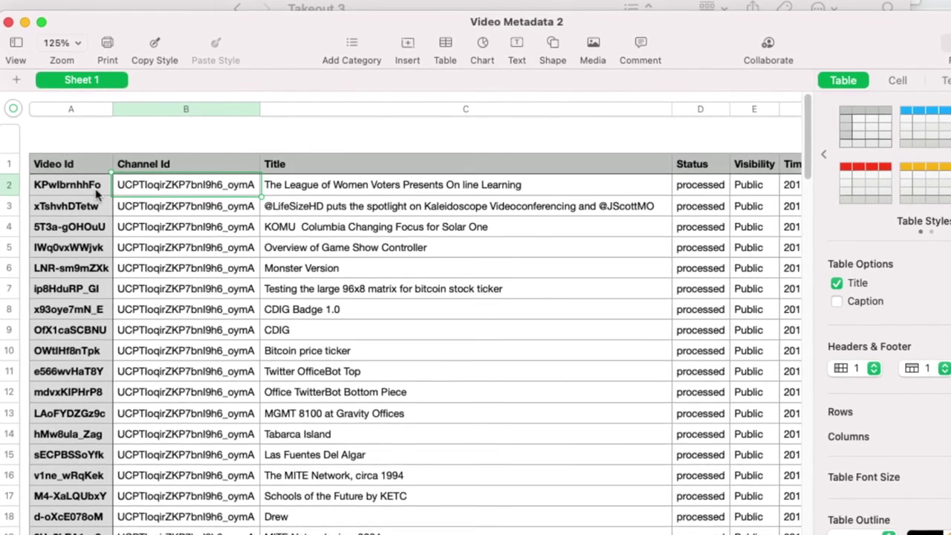
{"action": "left_click_drag", "start_coordinate": [67, 184], "coordinate": [69, 306]}
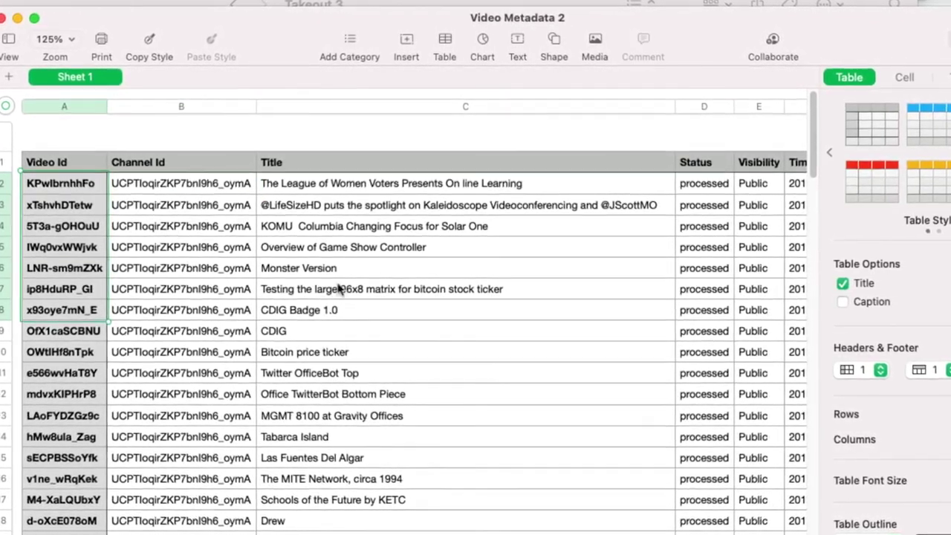
{"action": "left_click", "coordinate": [422, 280]}
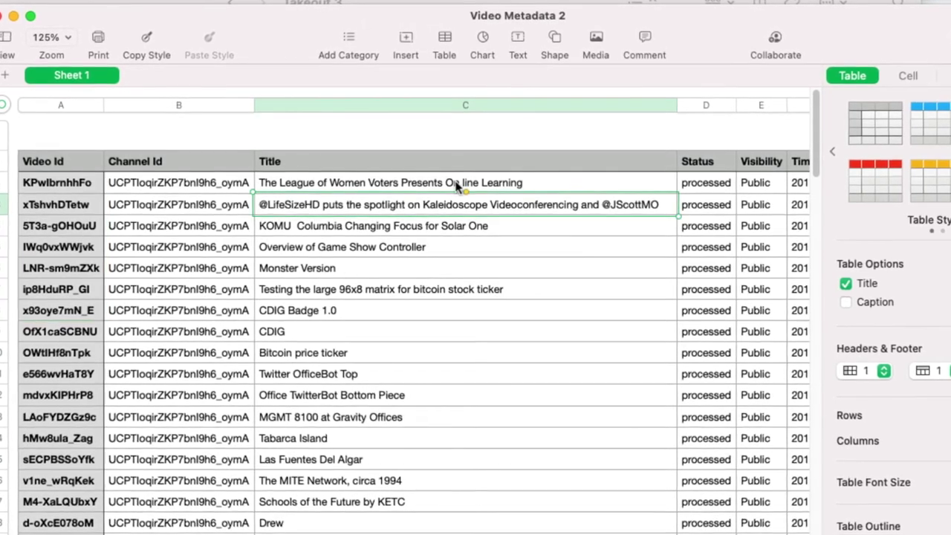
{"action": "scroll", "coordinate": [614, 238], "scroll_direction": "down", "scroll_amount": 5}
{"action": "scroll", "coordinate": [614, 244], "scroll_direction": "down", "scroll_amount": 10}
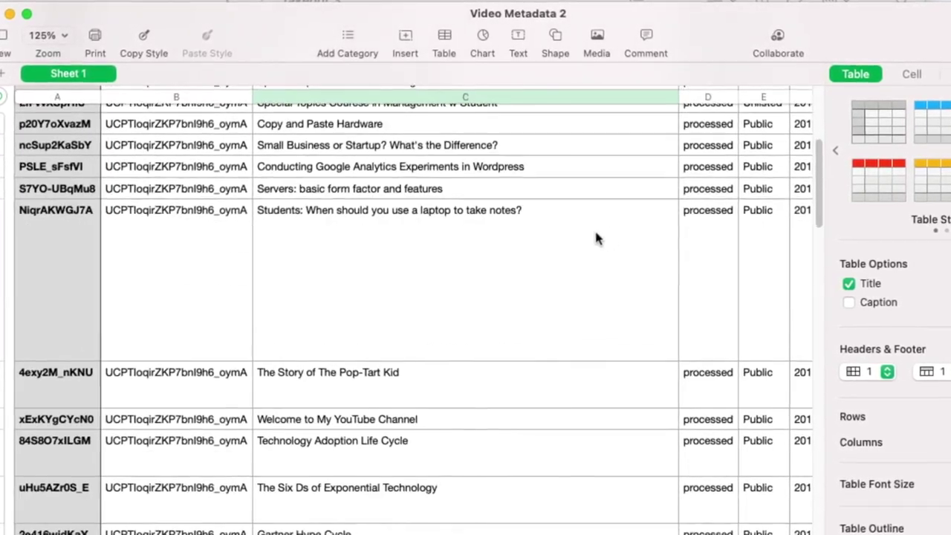
{"action": "scroll", "coordinate": [597, 233], "scroll_direction": "up", "scroll_amount": 15}
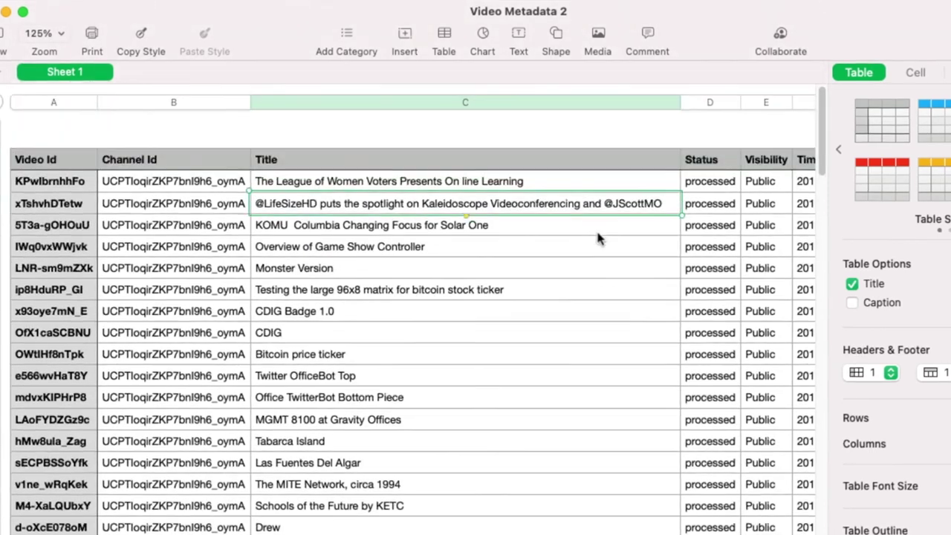
Step: Examine the remaining metadata columns, from the creation and publishing times through the descriptions to the counts, License and Embeddable
{"action": "scroll", "coordinate": [599, 235], "scroll_direction": "right", "scroll_amount": 5}
{"action": "scroll", "coordinate": [600, 238], "scroll_direction": "right", "scroll_amount": 10}
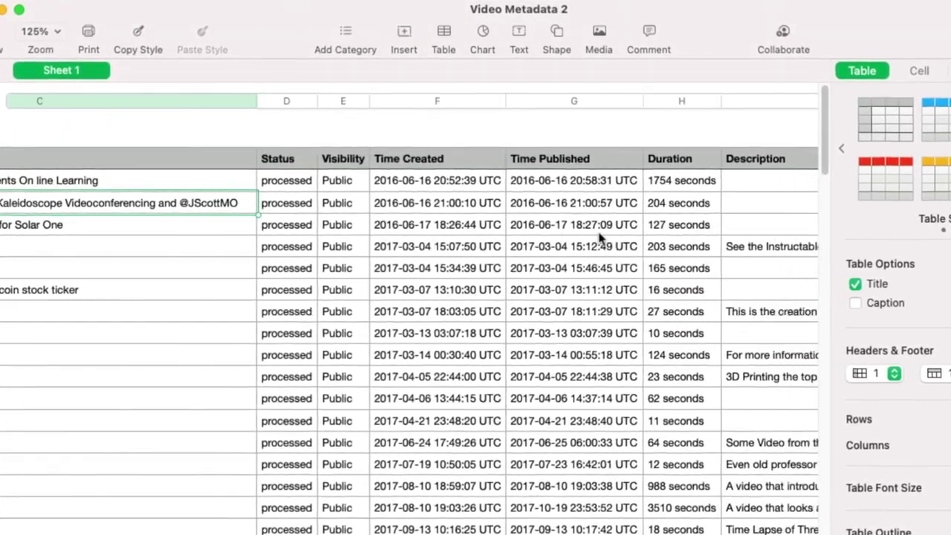
{"action": "scroll", "coordinate": [601, 238], "scroll_direction": "right", "scroll_amount": 10}
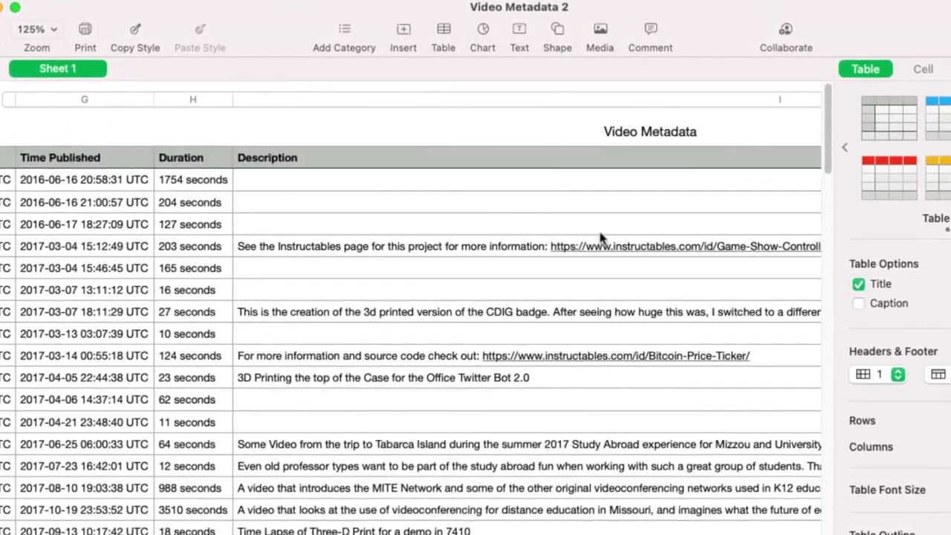
{"action": "scroll", "coordinate": [601, 237], "scroll_direction": "down", "scroll_amount": 3}
{"action": "scroll", "coordinate": [602, 238], "scroll_direction": "down", "scroll_amount": 10}
{"action": "scroll", "coordinate": [604, 239], "scroll_direction": "up", "scroll_amount": 15}
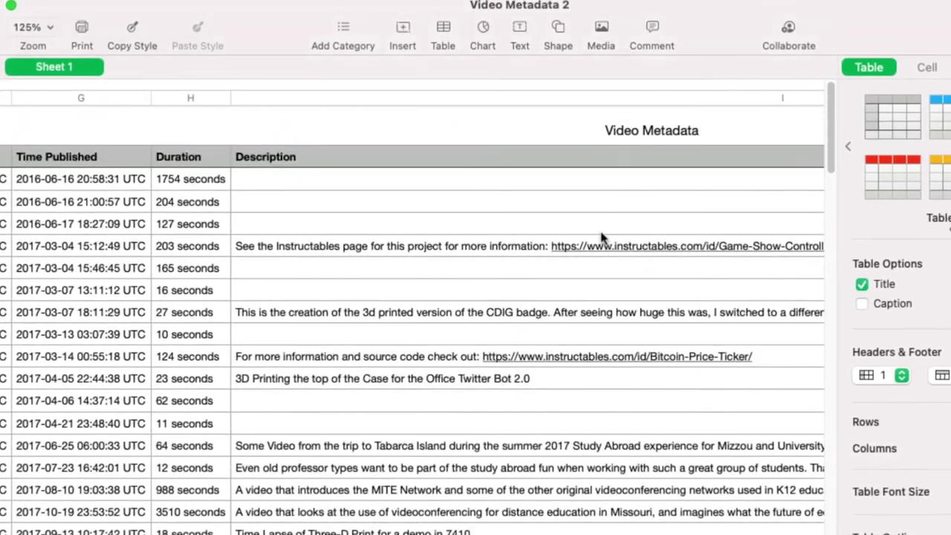
{"action": "scroll", "coordinate": [616, 178], "scroll_direction": "down", "scroll_amount": 10}
{"action": "scroll", "coordinate": [618, 182], "scroll_direction": "up", "scroll_amount": 15}
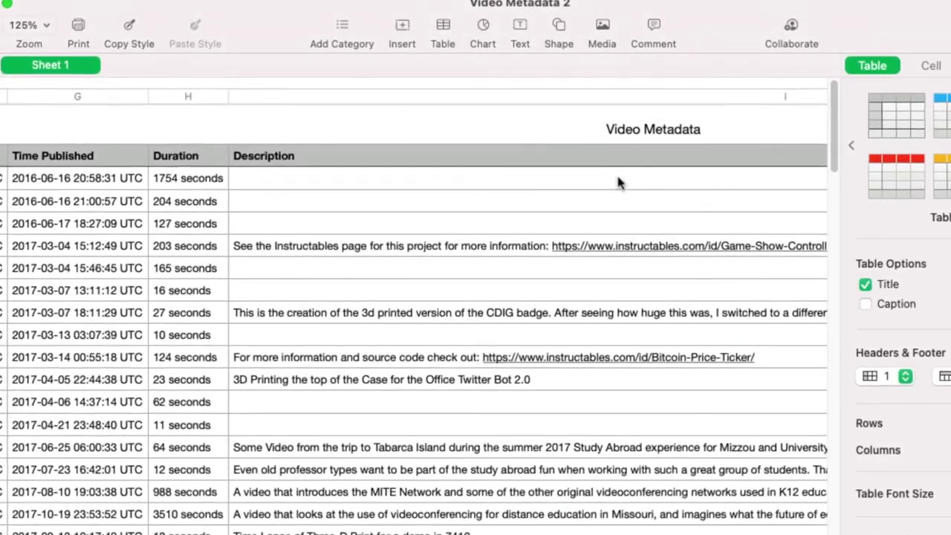
{"action": "scroll", "coordinate": [619, 183], "scroll_direction": "right", "scroll_amount": 8}
{"action": "scroll", "coordinate": [619, 182], "scroll_direction": "right", "scroll_amount": 15}
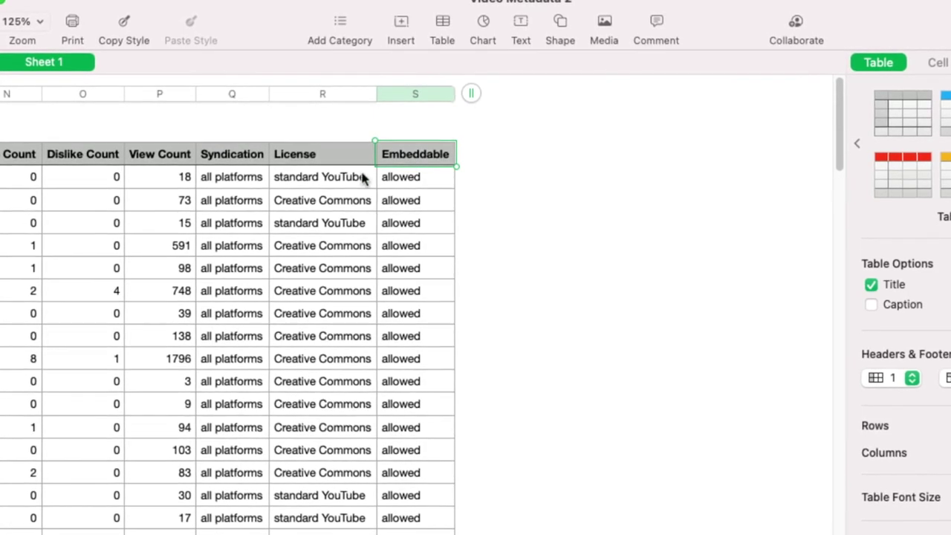
Step: Delete all columns from Time Created through Embeddable from the video metadata table
{"action": "scroll", "coordinate": [342, 223], "scroll_direction": "left", "scroll_amount": 20}
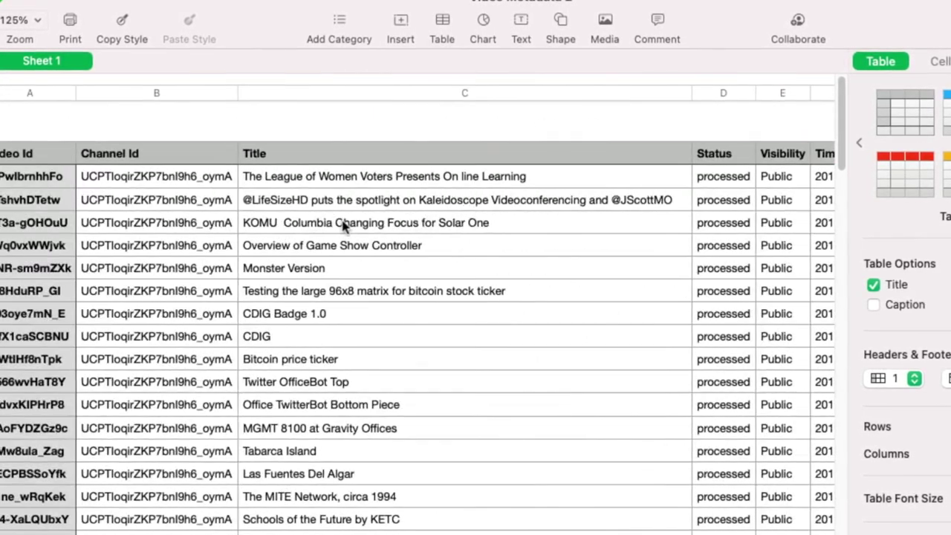
{"action": "scroll", "coordinate": [343, 222], "scroll_direction": "right", "scroll_amount": 5}
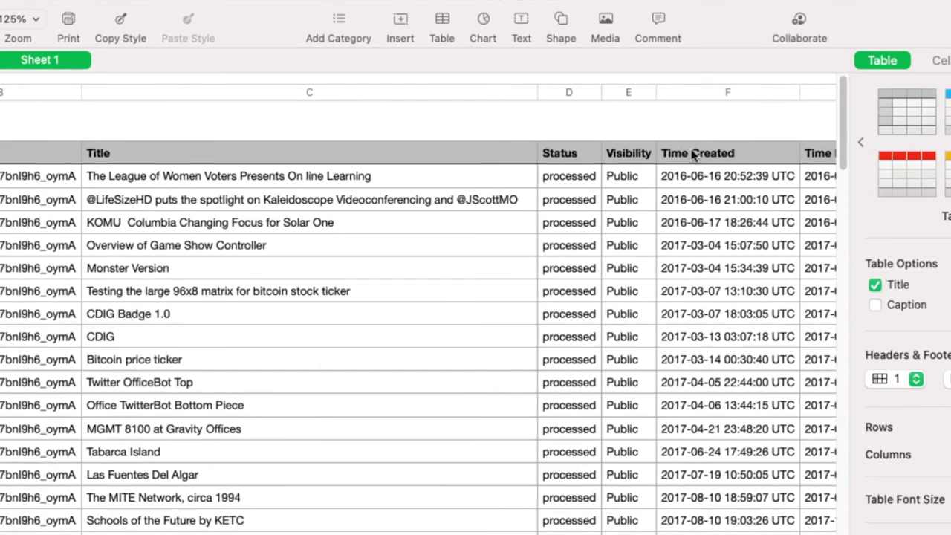
{"action": "right_click", "coordinate": [693, 96]}
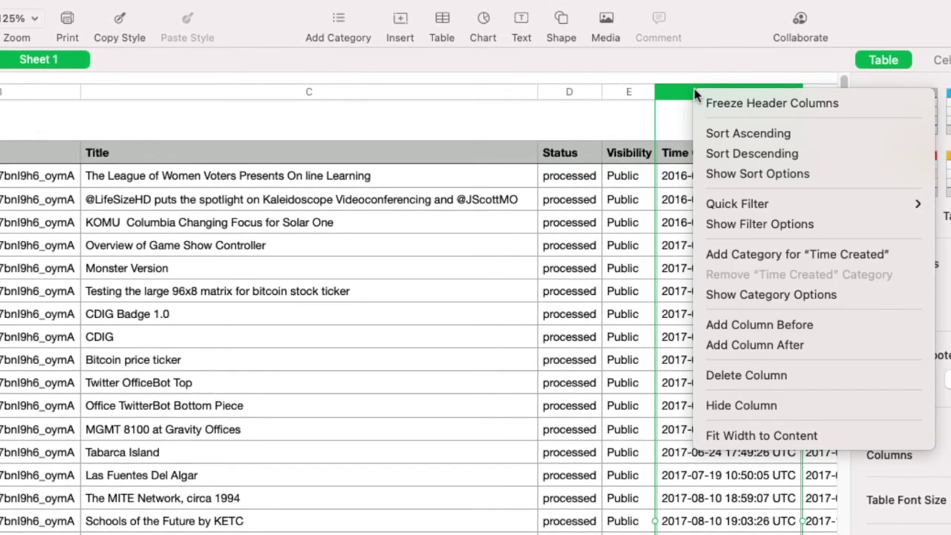
{"action": "left_click", "coordinate": [777, 374]}
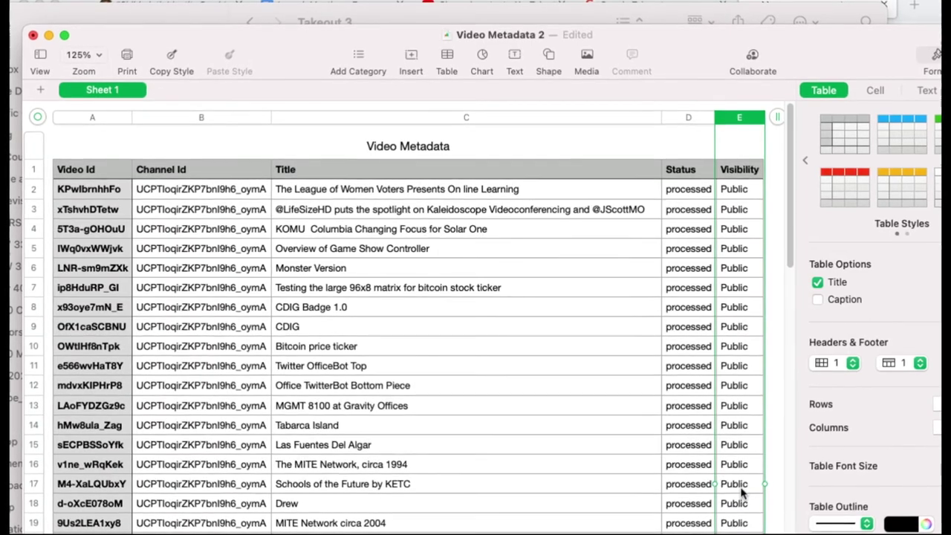
Step: Look through the video titles and visibility values down to the later rows of the trimmed table
{"action": "scroll", "coordinate": [535, 420], "scroll_direction": "down", "scroll_amount": 5}
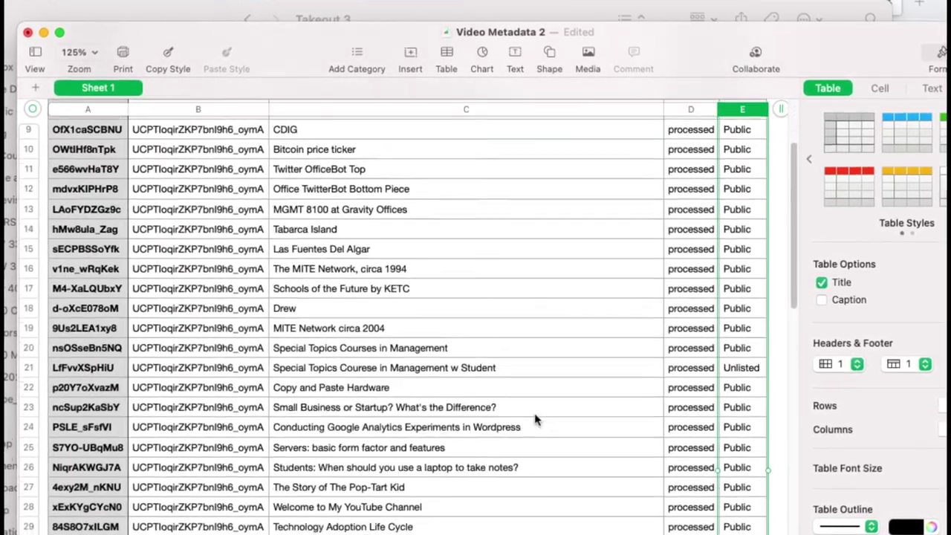
{"action": "scroll", "coordinate": [535, 420], "scroll_direction": "down", "scroll_amount": 15}
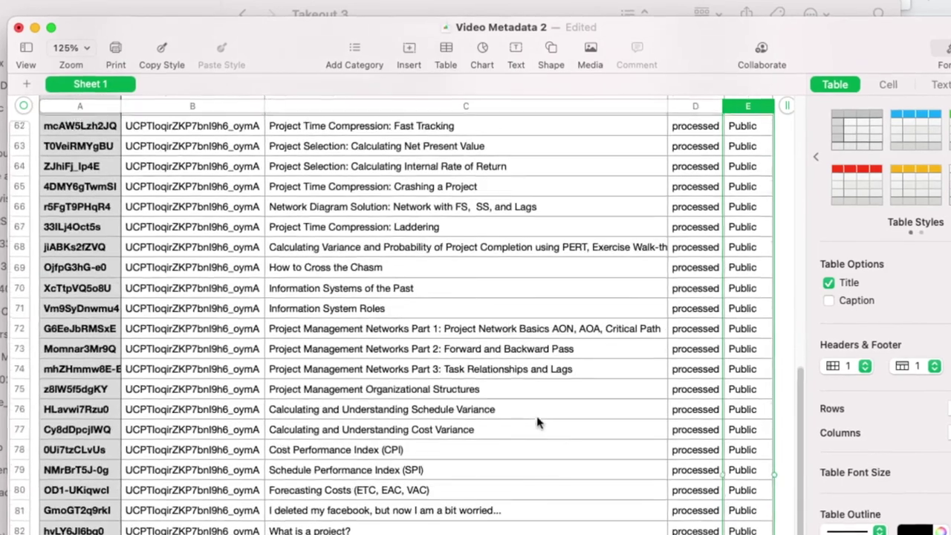
{"action": "scroll", "coordinate": [538, 422], "scroll_direction": "down", "scroll_amount": 13}
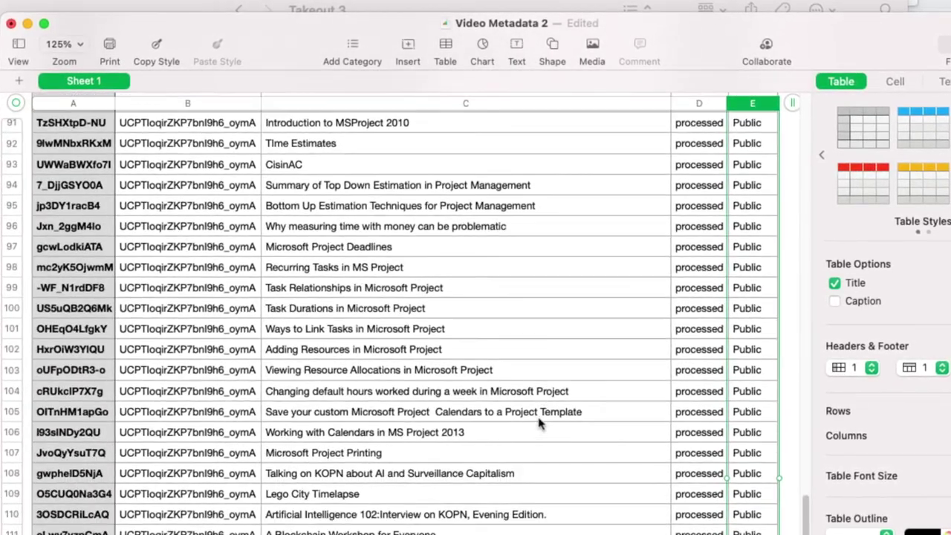